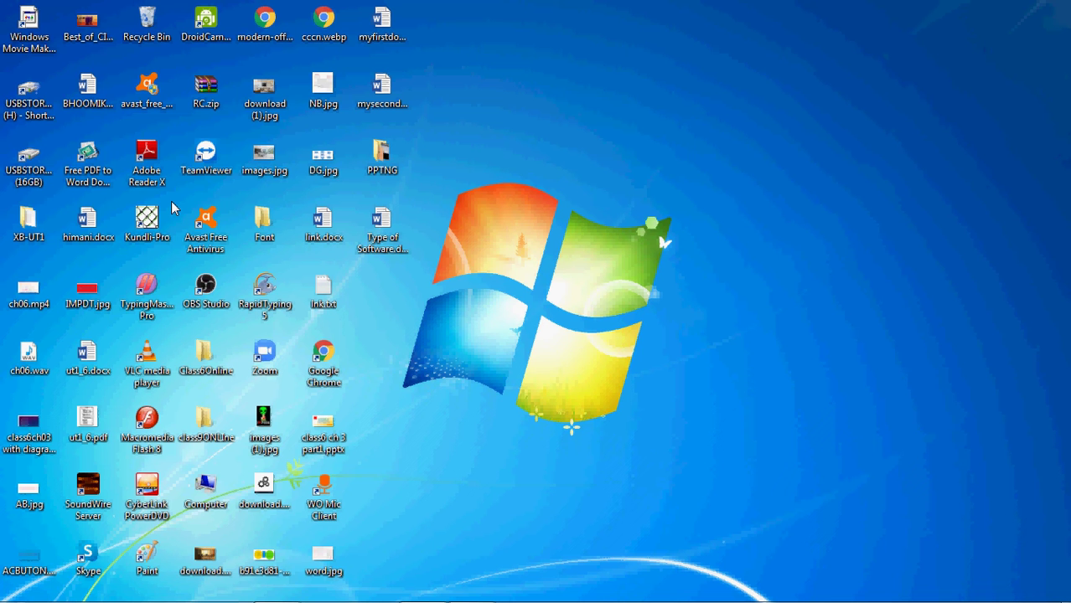
Restore the minimized Document1 window from the Word button on the taskbar
mouse_move(37, 597)
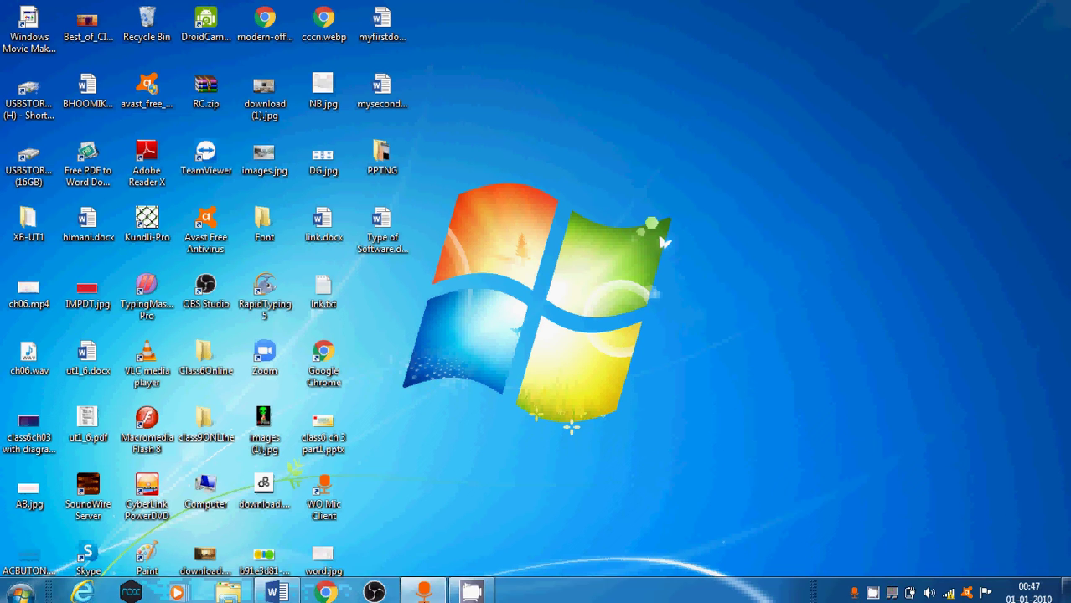
click(285, 589)
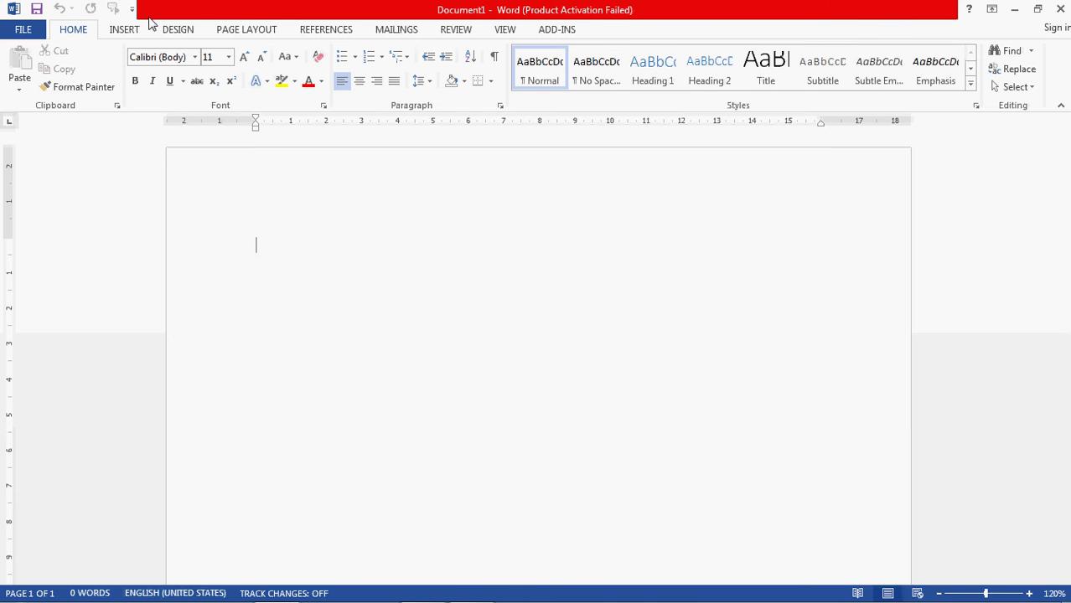
Show the PAGE LAYOUT ribbon for the blank Document1
click(243, 30)
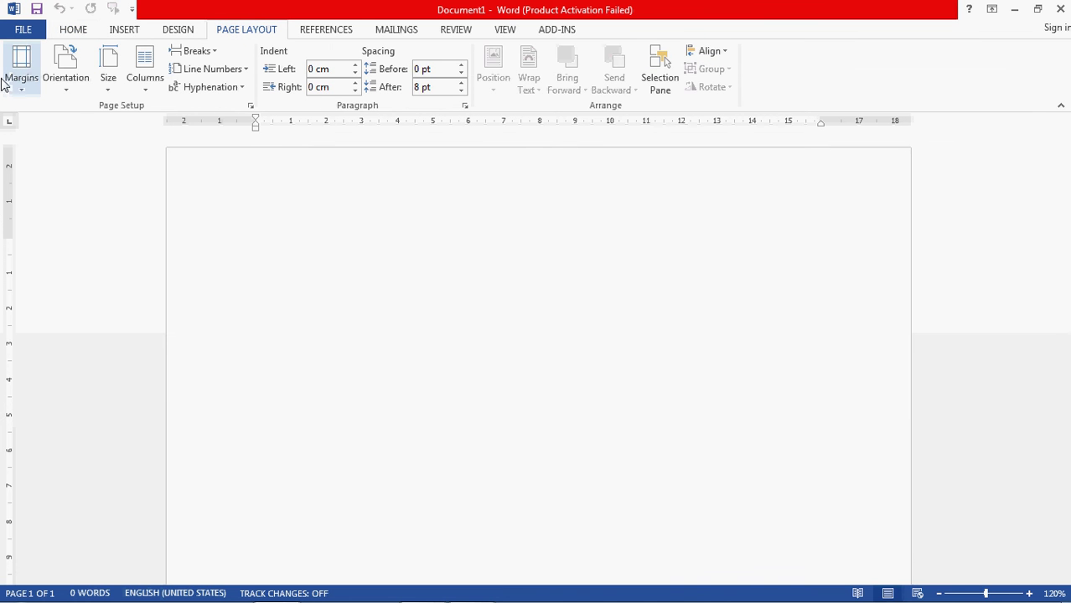
Lay out the empty Document1 in three columns using Columns > Three
click(154, 91)
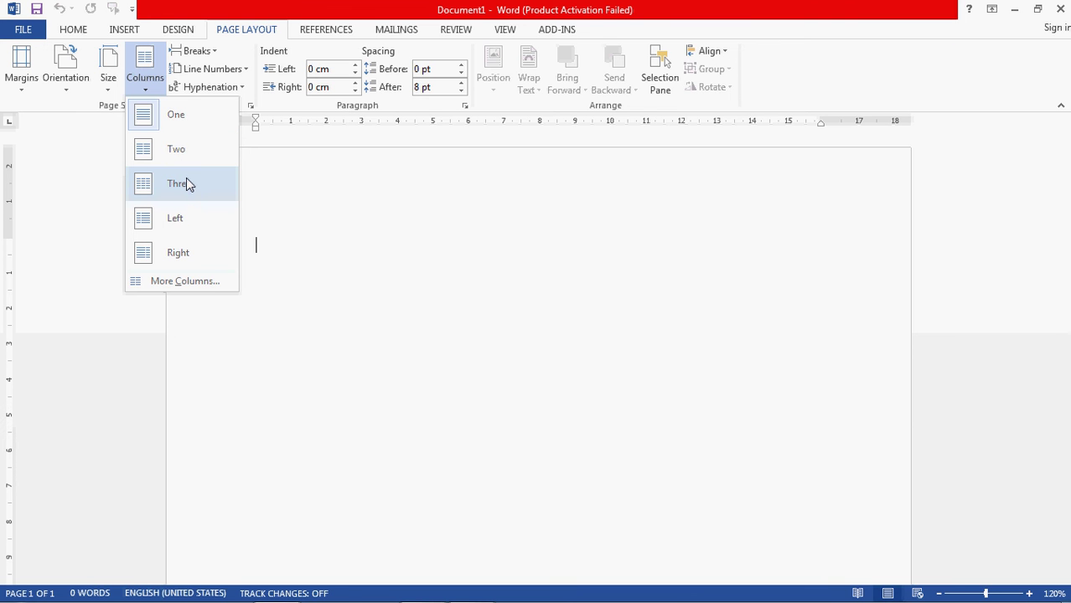
click(187, 182)
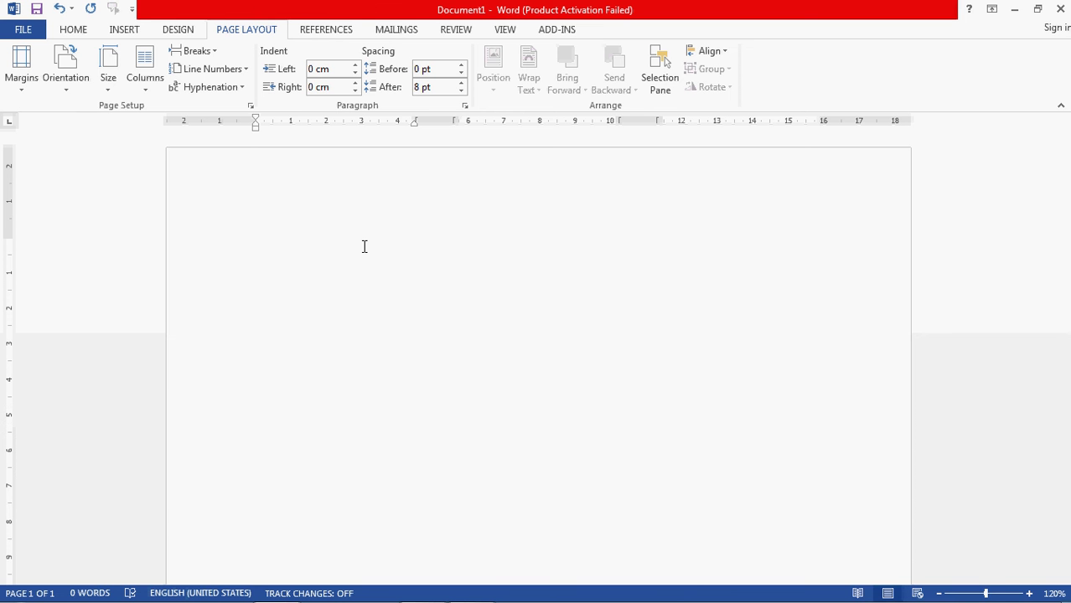
Generate 478 words of sample text with =rand(5,6), flowing across the three columns
text(+)
key(BackSpace)
text(=rand(5,)
text(6))
key(Return)
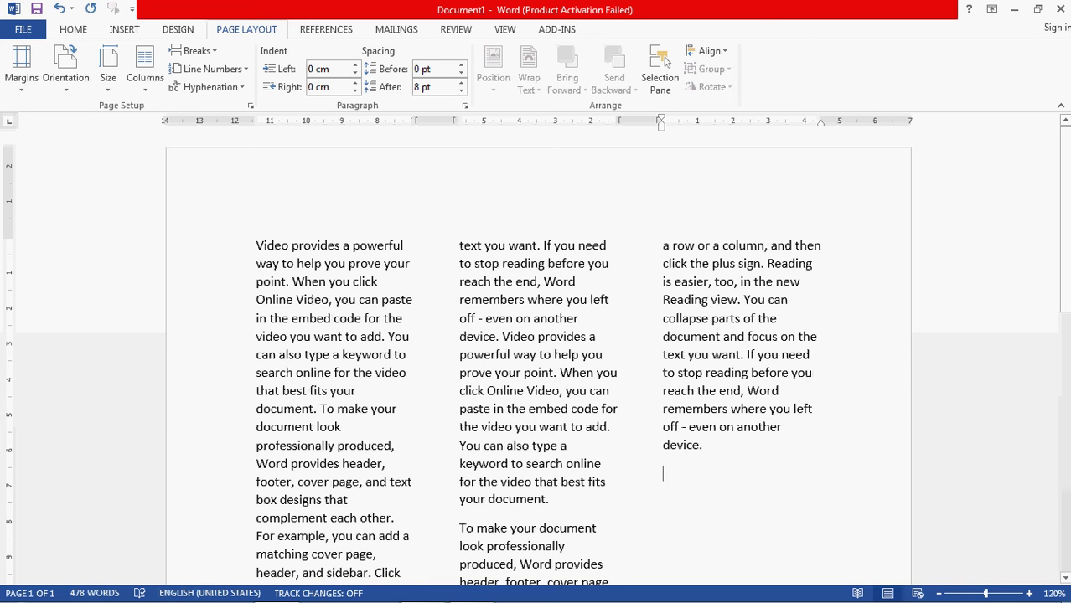
mouse_move(1065, 220)
mouse_down()
mouse_move(1066, 395)
mouse_move(1068, 211)
mouse_up()
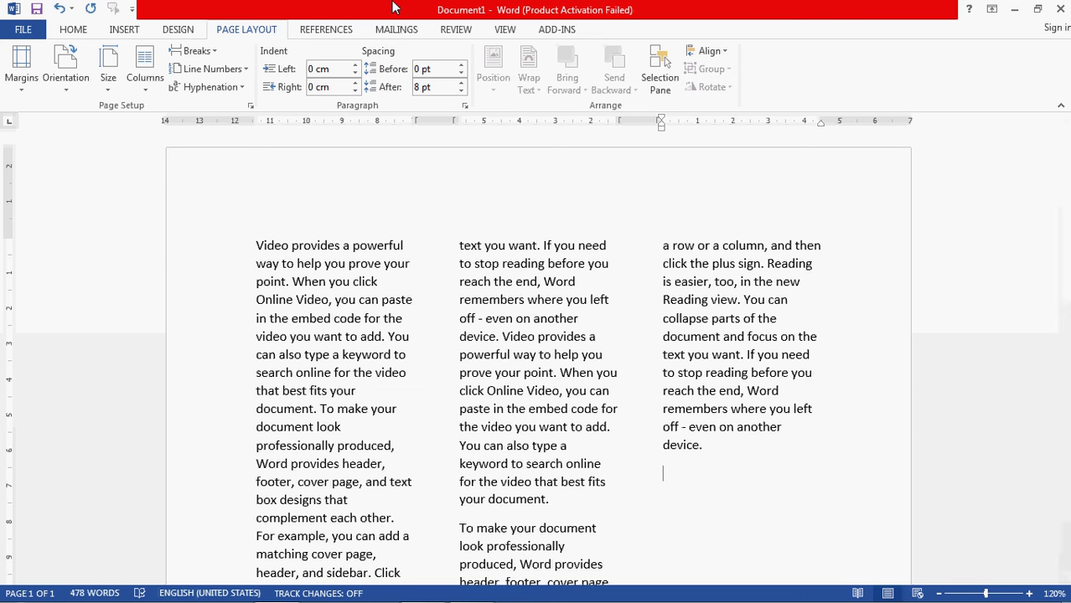
click(146, 92)
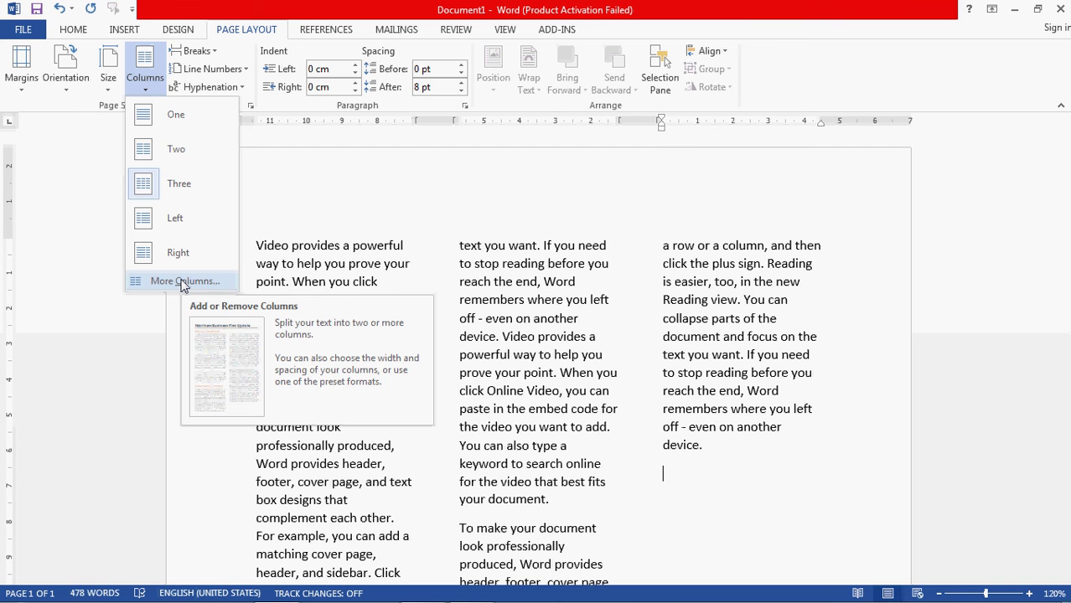
Open More Columns to view three equal 4.47 cm columns with 1.25 cm spacing
click(184, 283)
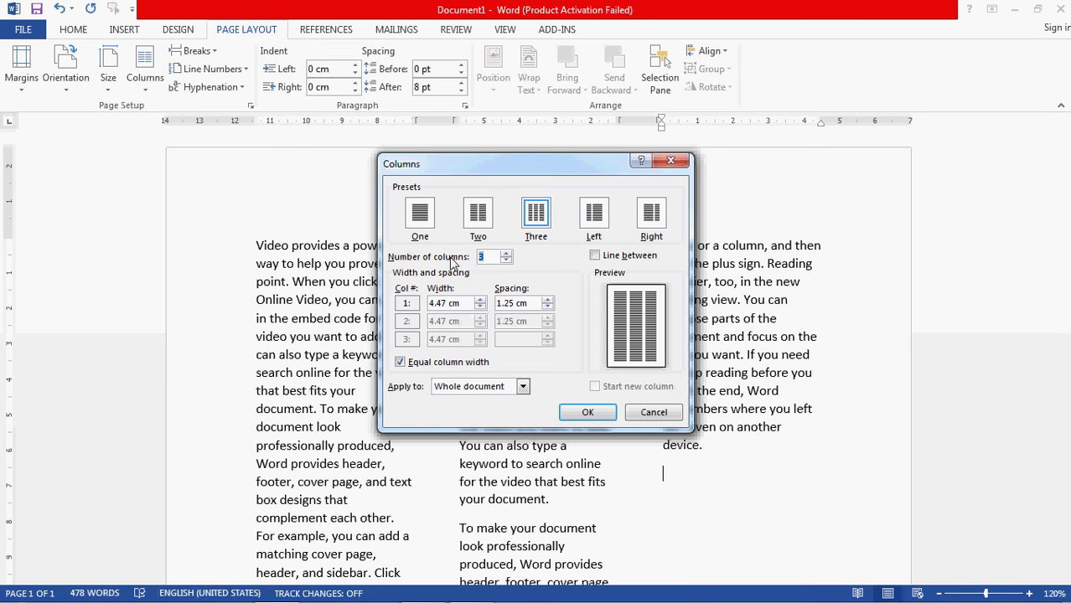
Set Number of columns to 4, giving equal 3.04 cm columns, and apply it
click(505, 253)
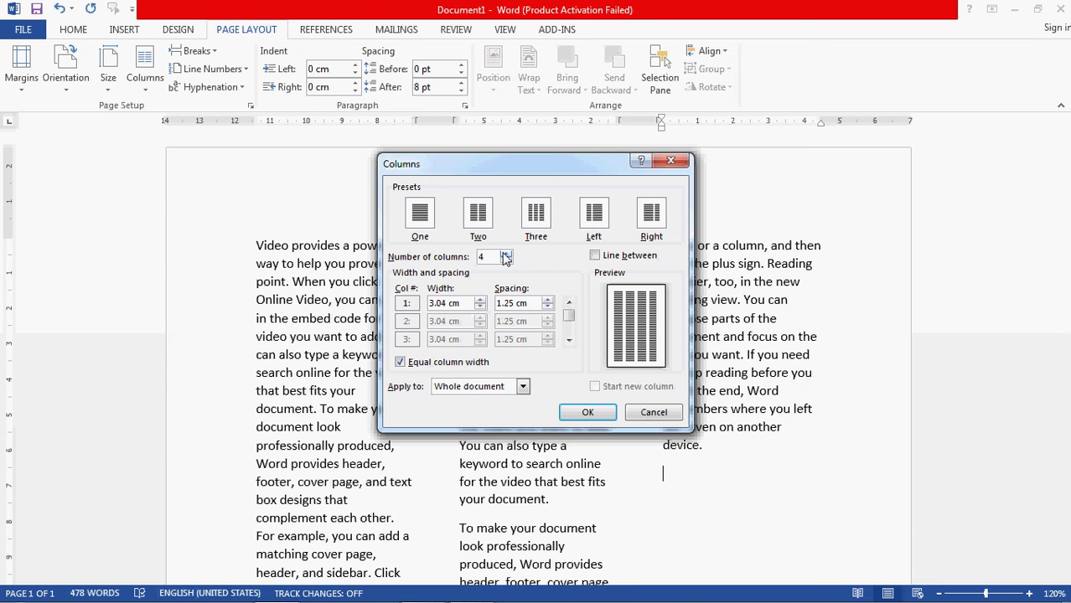
click(505, 255)
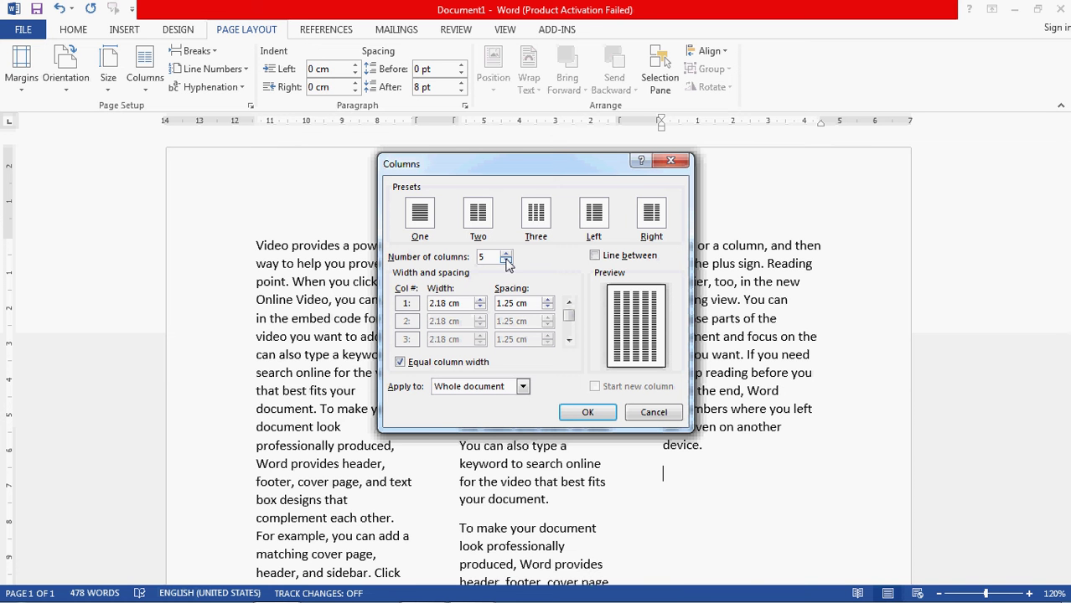
click(507, 261)
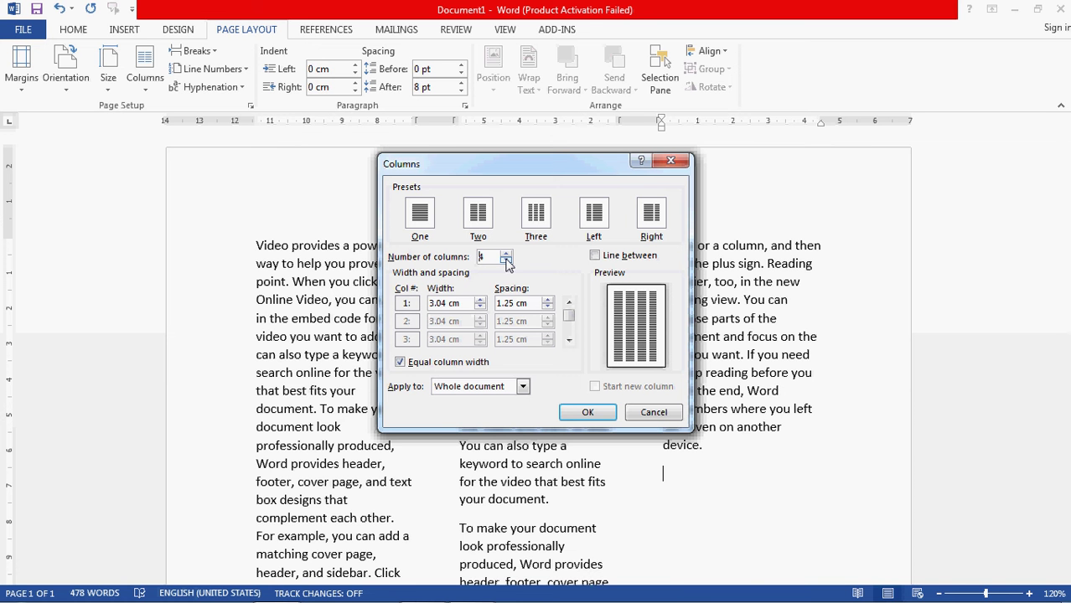
click(587, 413)
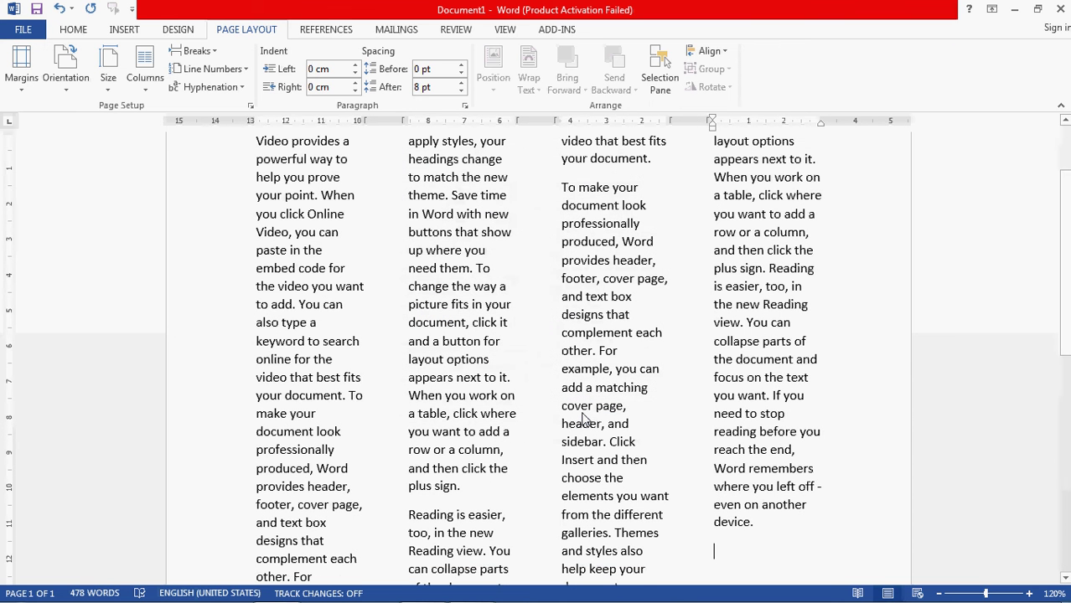
scroll(1068, 225, up, 3)
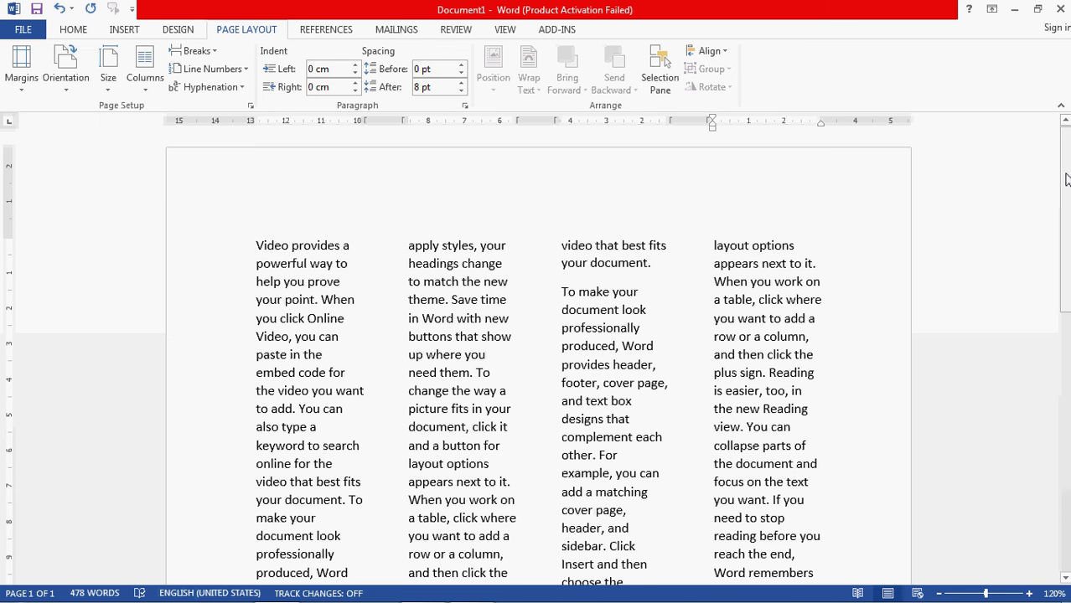
Insert blank lines in the fourth column, pushing the text from 'layout options' further down
drag(1067, 179, 1067, 441)
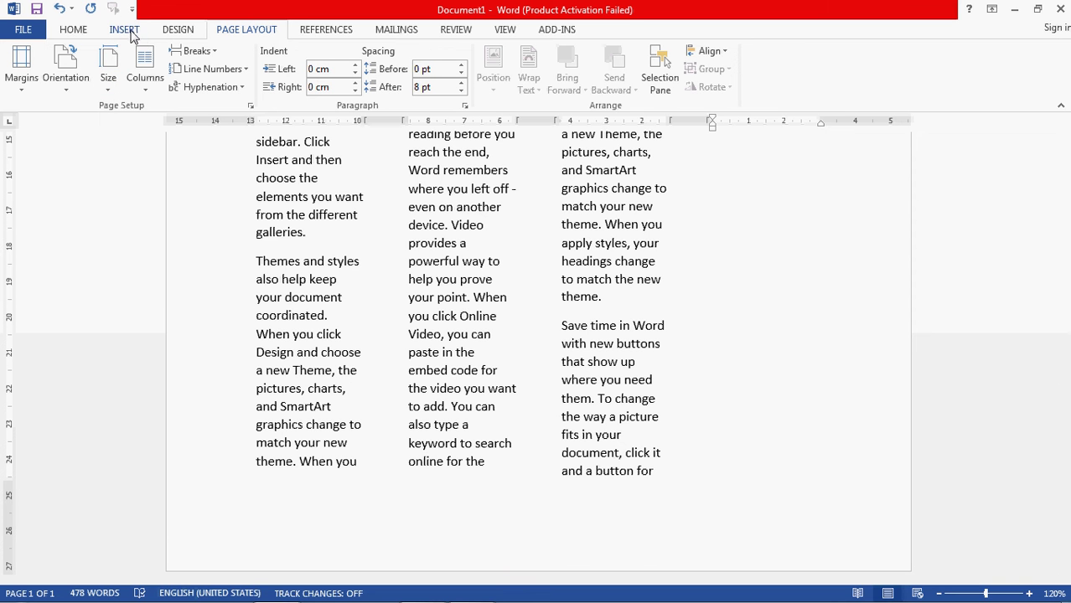
key(ctrl+z)
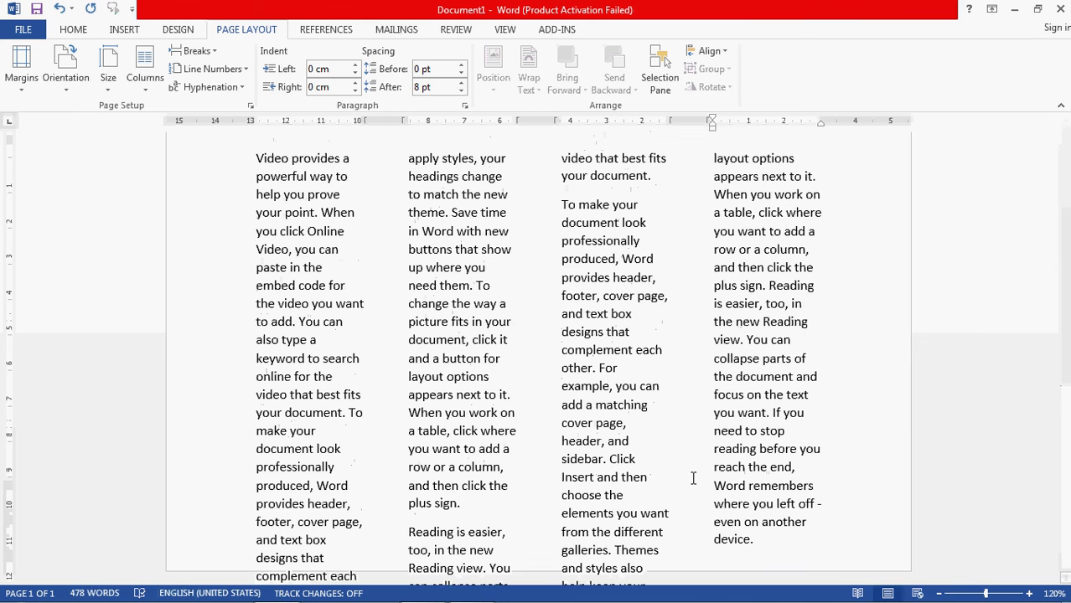
key(Return)
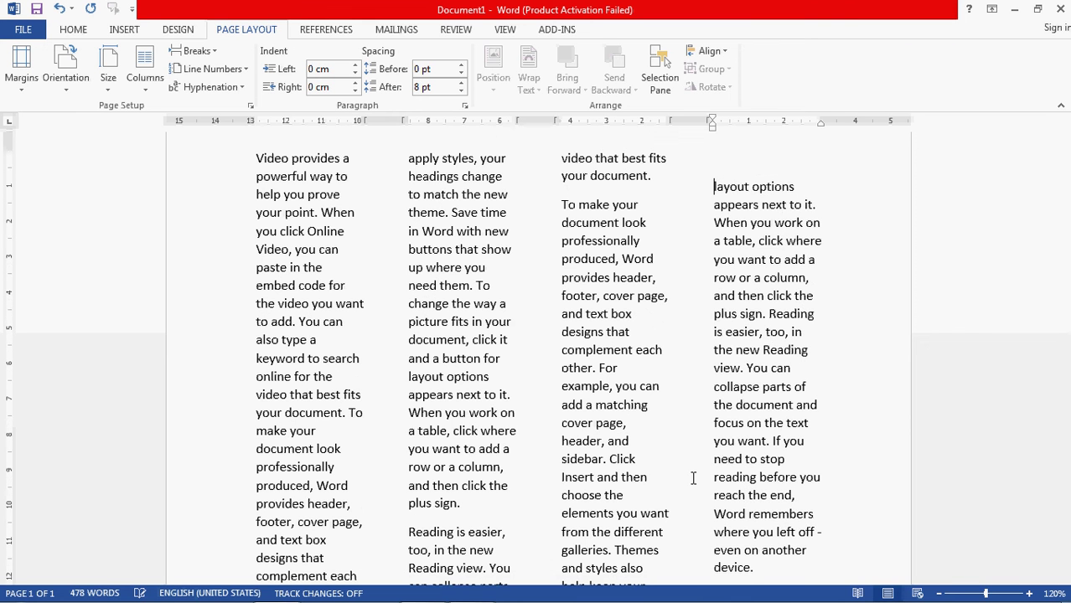
key(Return)
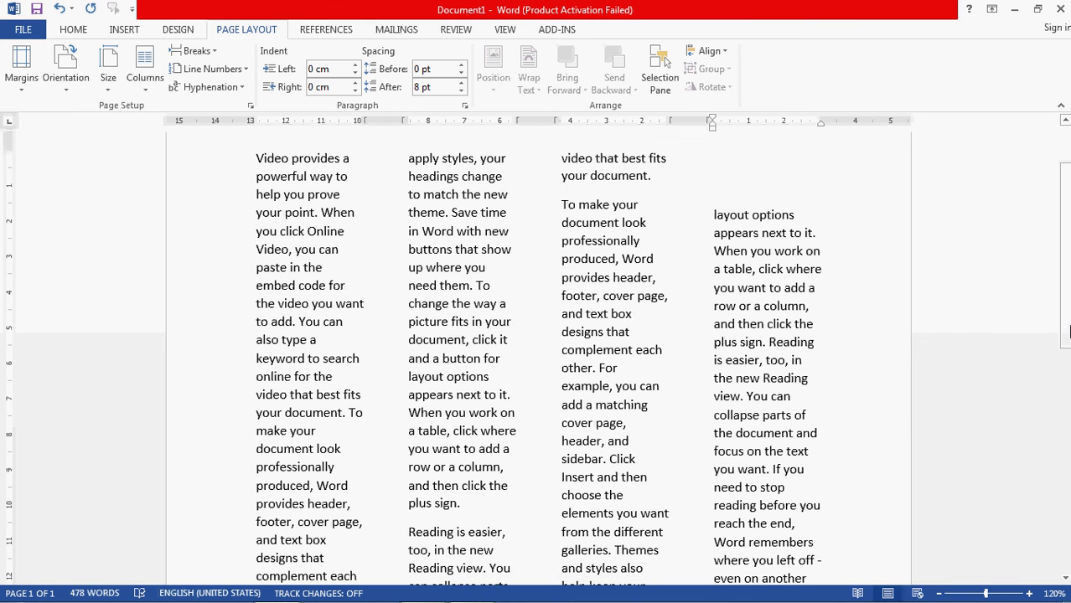
scroll(536, 366, down, 1)
scroll(1014, 565, down, 10)
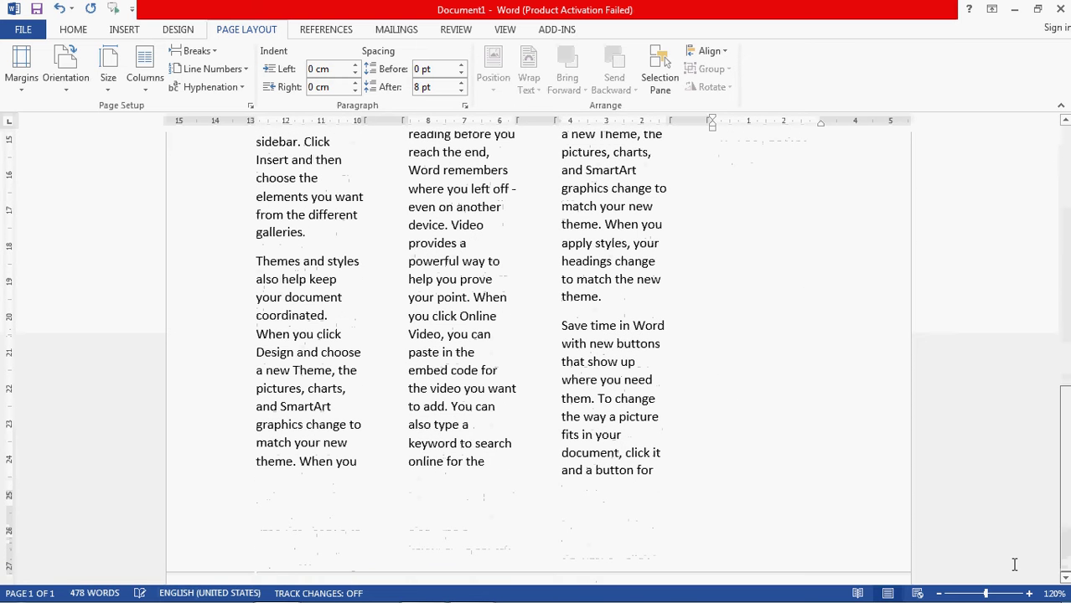
click(751, 490)
key(Return)
key(Return)
key(Return)
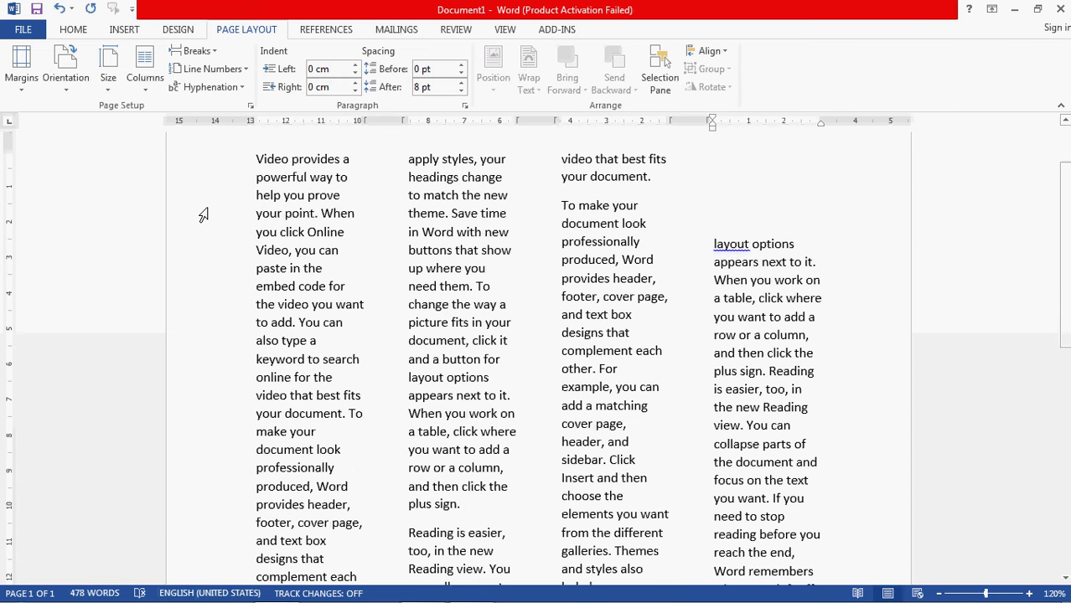
Return the sample text to a single column and add empty lines after the last paragraph
click(147, 85)
click(172, 115)
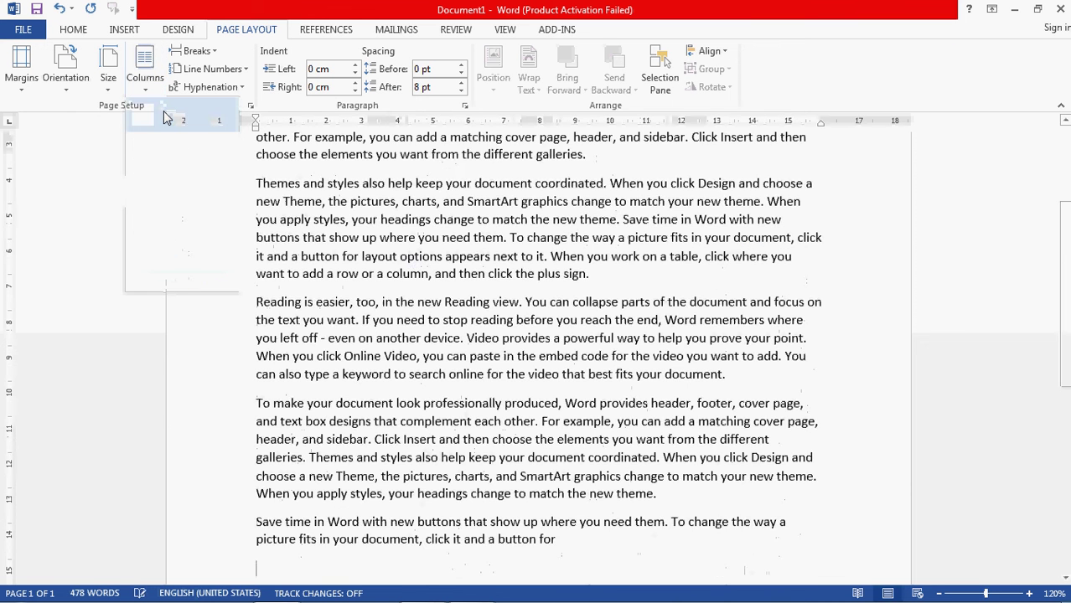
key(Return)
key(Return)
key(Return)
key(Return)
key(Return)
key(Return)
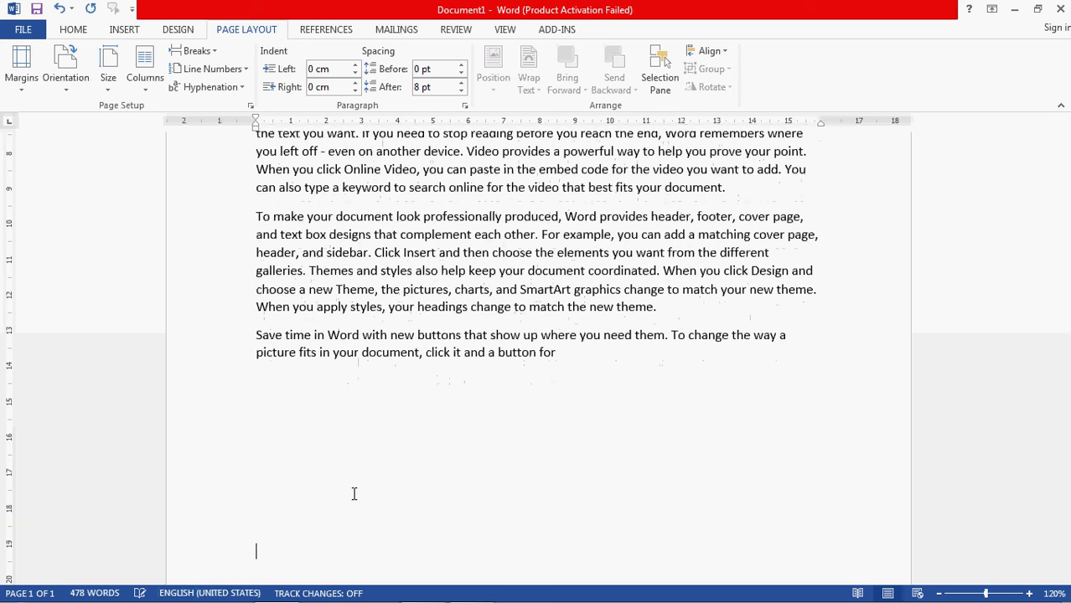
key(BackSpace)
key(BackSpace)
key(BackSpace)
key(BackSpace)
click(124, 30)
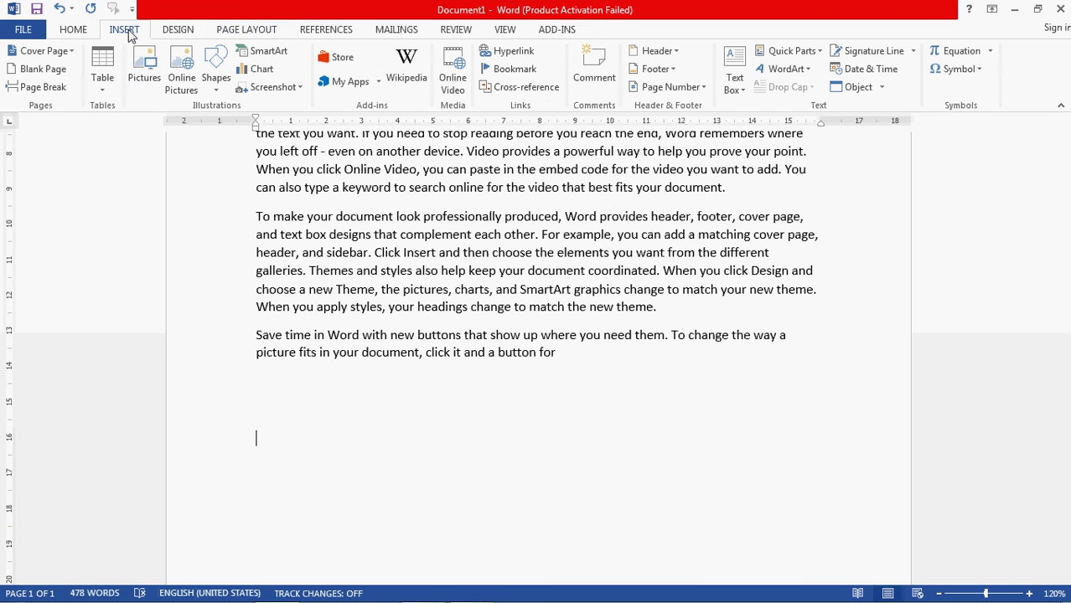
Insert Penguins.jpg from Pictures > Sample Pictures below the sample text
click(150, 79)
click(145, 74)
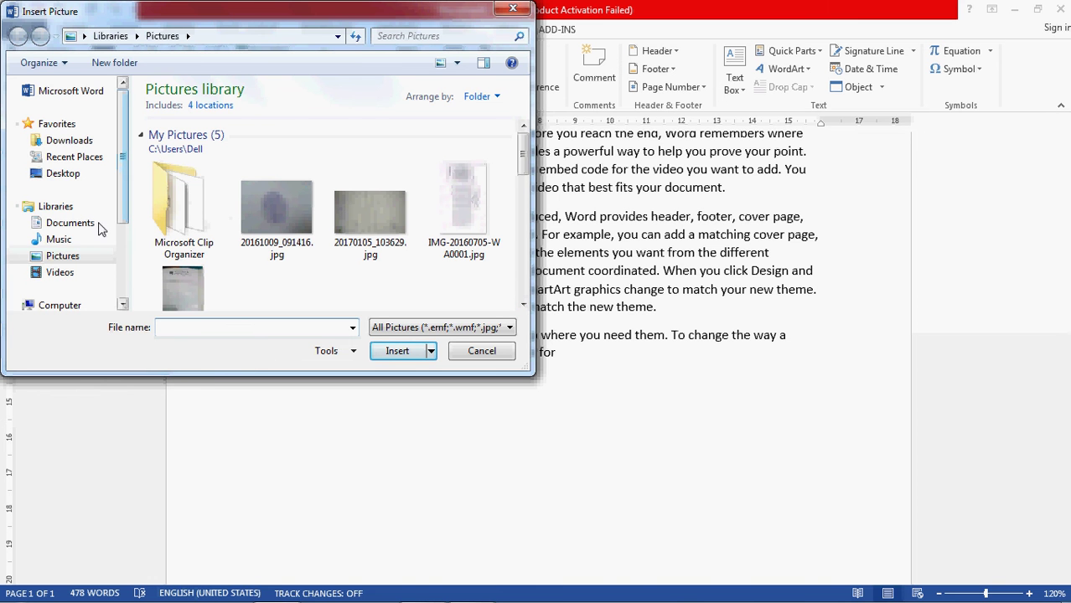
click(72, 259)
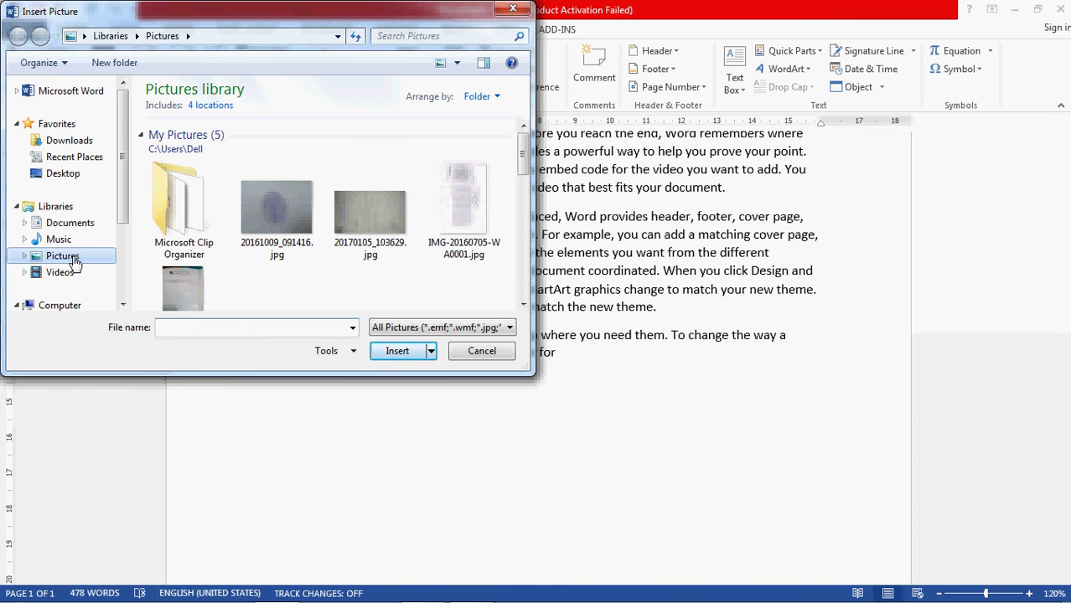
click(523, 305)
click(522, 305)
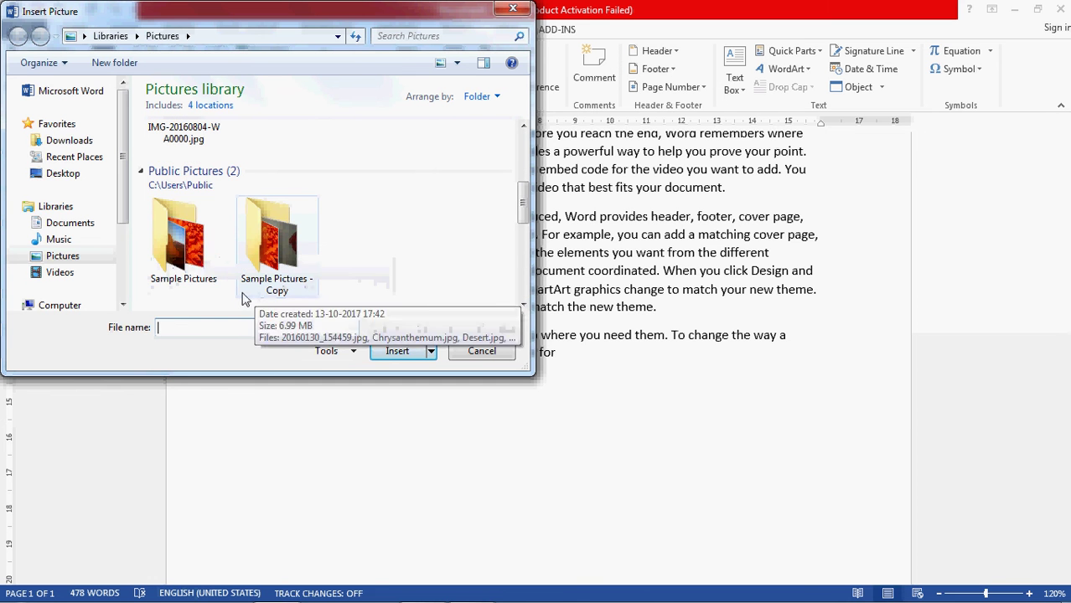
double_click(182, 243)
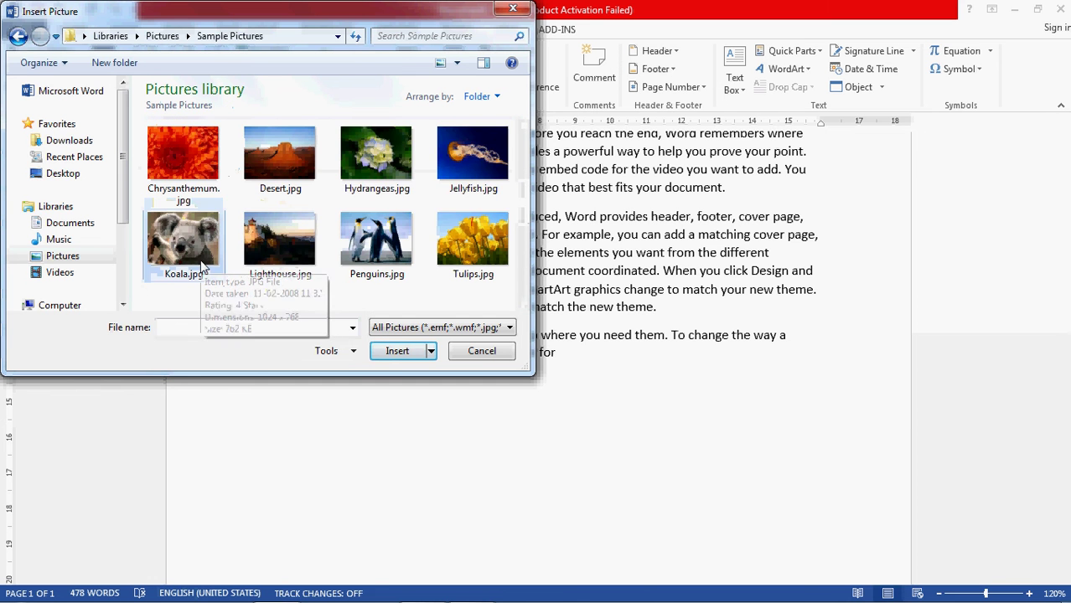
click(374, 256)
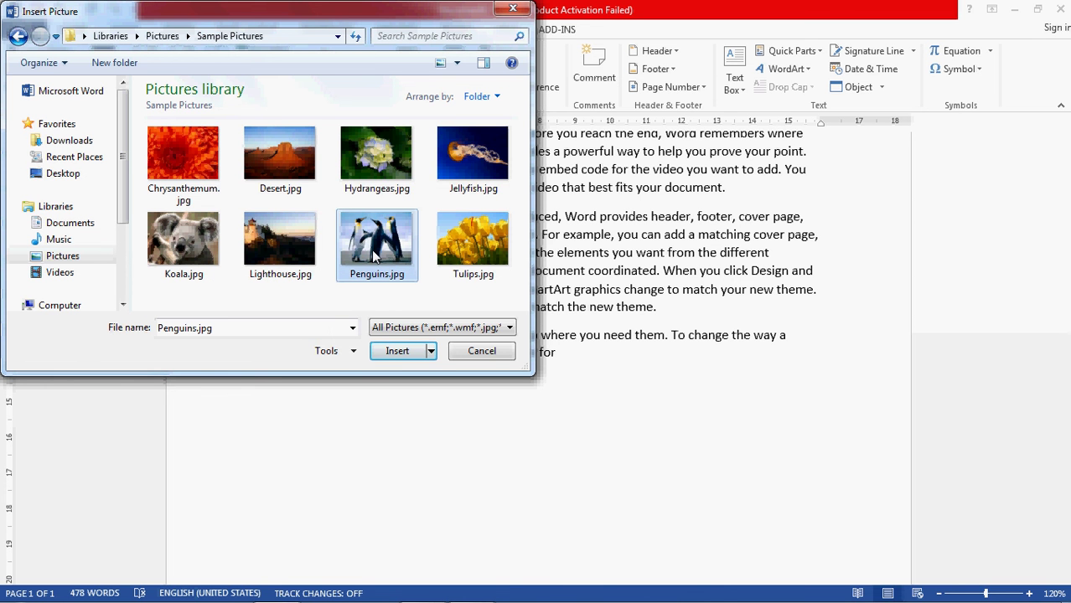
click(394, 351)
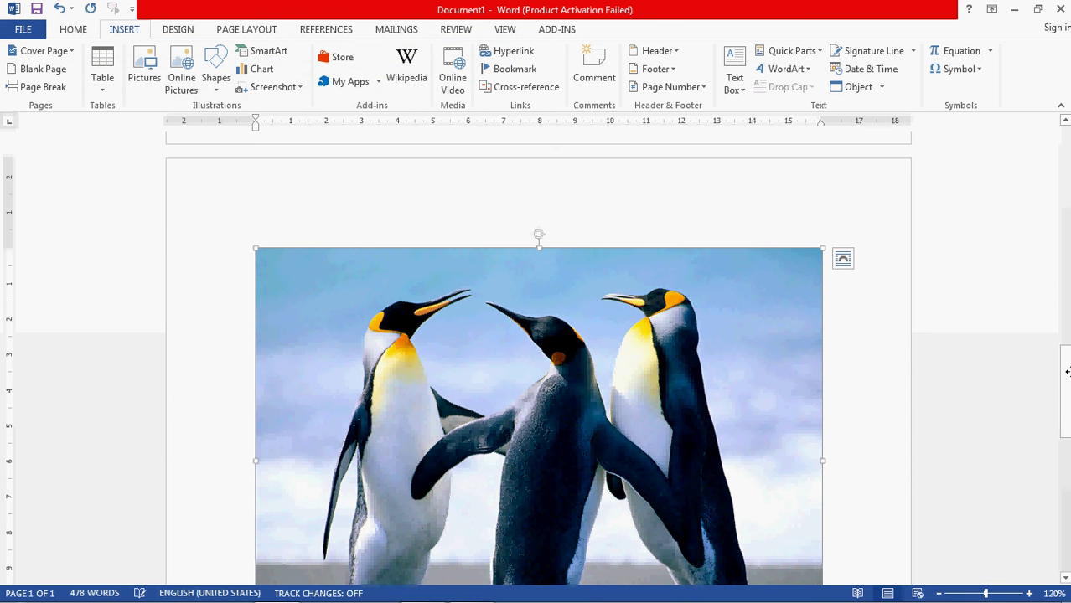
Add empty lines below the Penguins picture, leaving blank space on page 2
drag(1067, 371, 1067, 422)
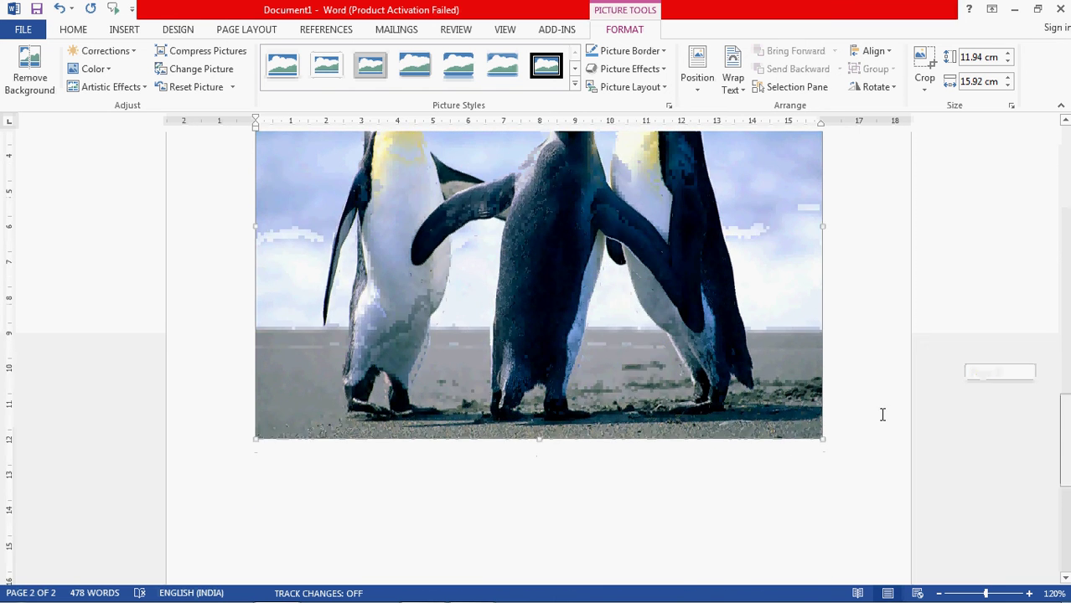
click(791, 465)
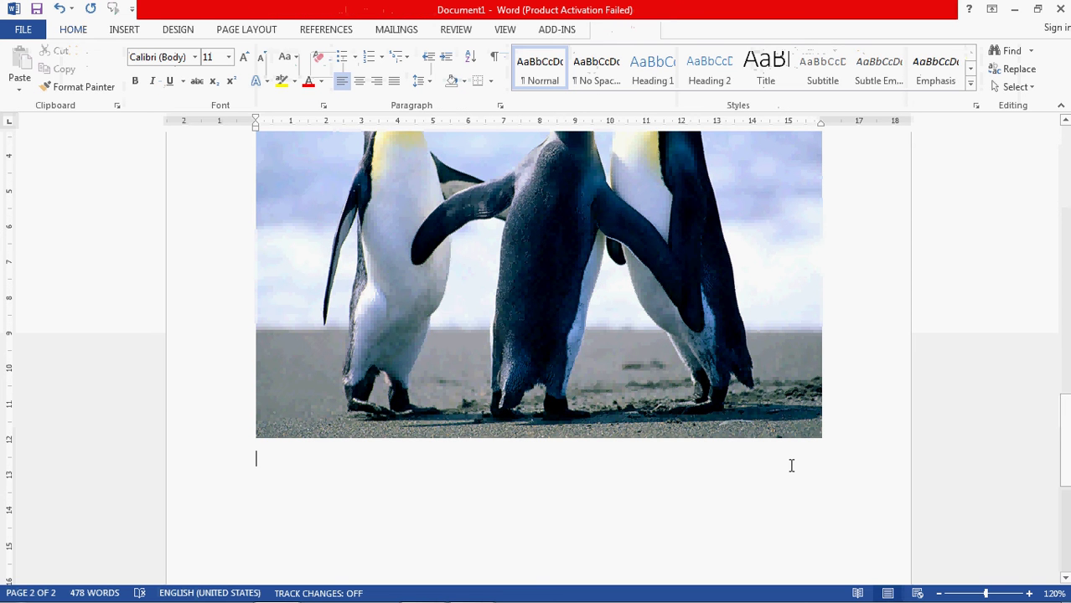
key(Return)
key(Return)
key(Return)
key(Return)
key(Return)
key(Return)
key(Return)
key(Return)
key(Return)
key(Return)
key(Return)
key(Return)
key(Return)
key(Return)
key(Return)
key(Return)
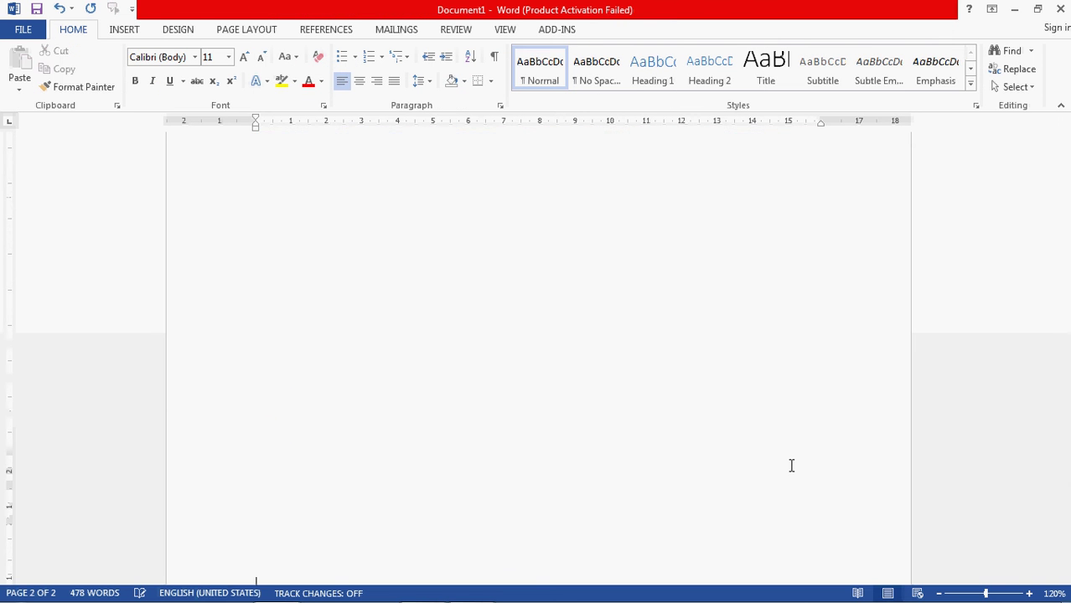
key(Return)
key(Return)
key(Return)
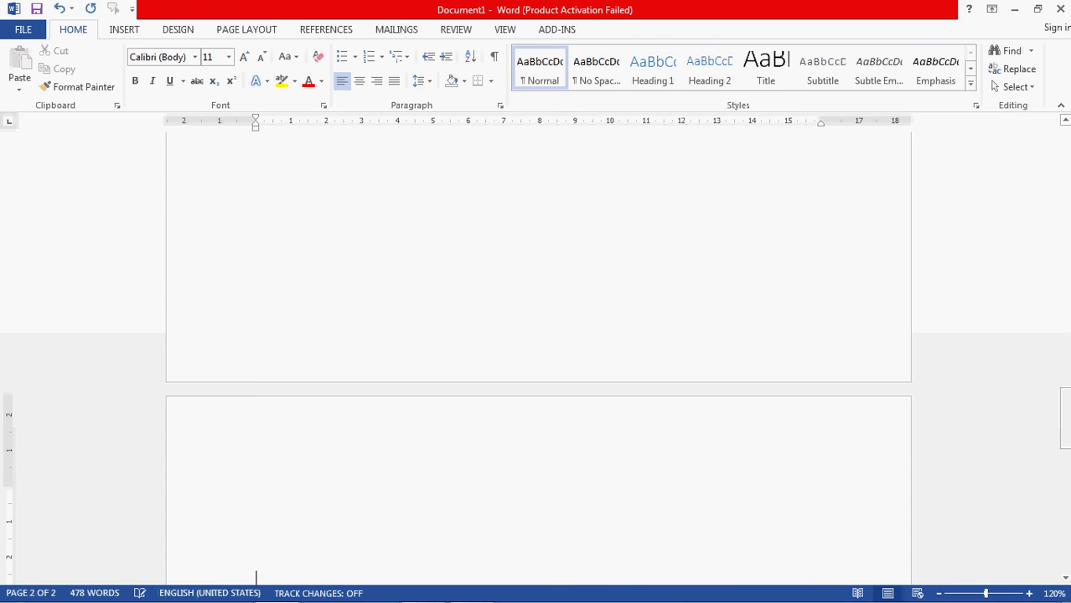
Pick the Isosceles Triangle from the Insert tab's Shapes gallery
click(124, 29)
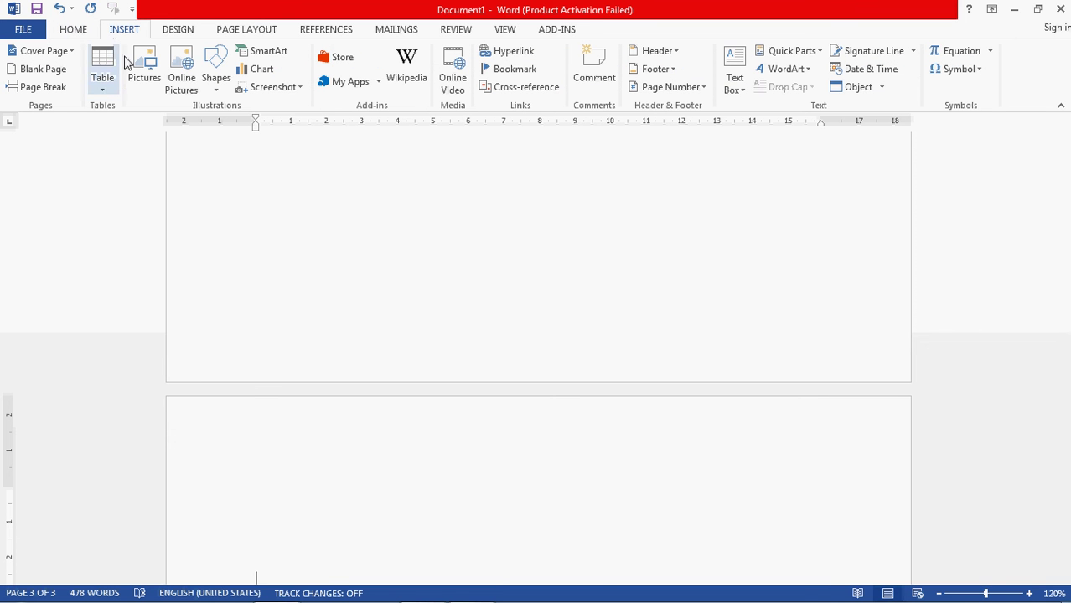
click(217, 86)
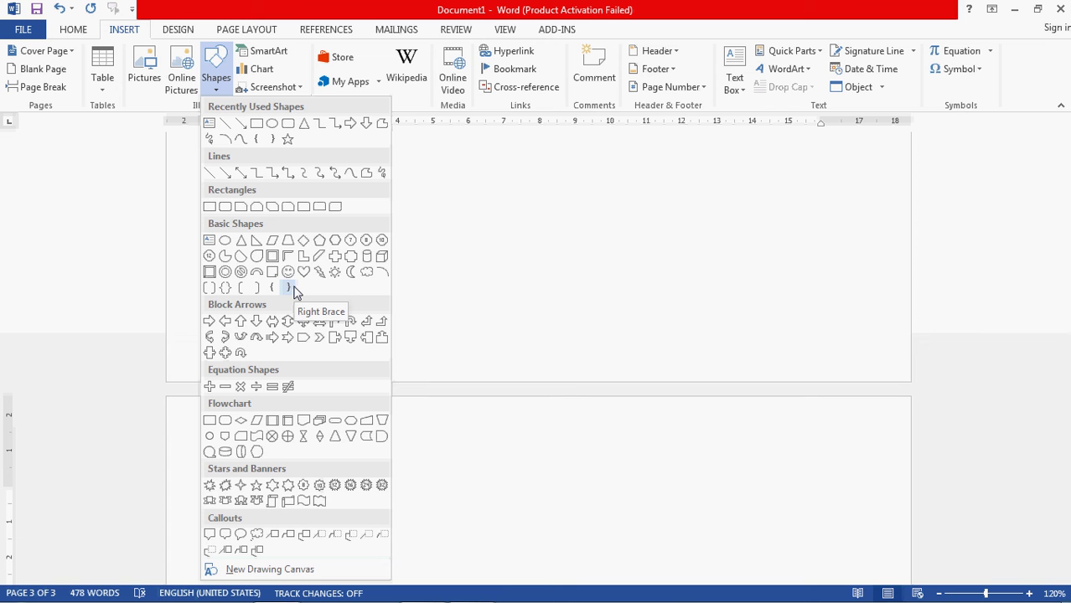
click(306, 124)
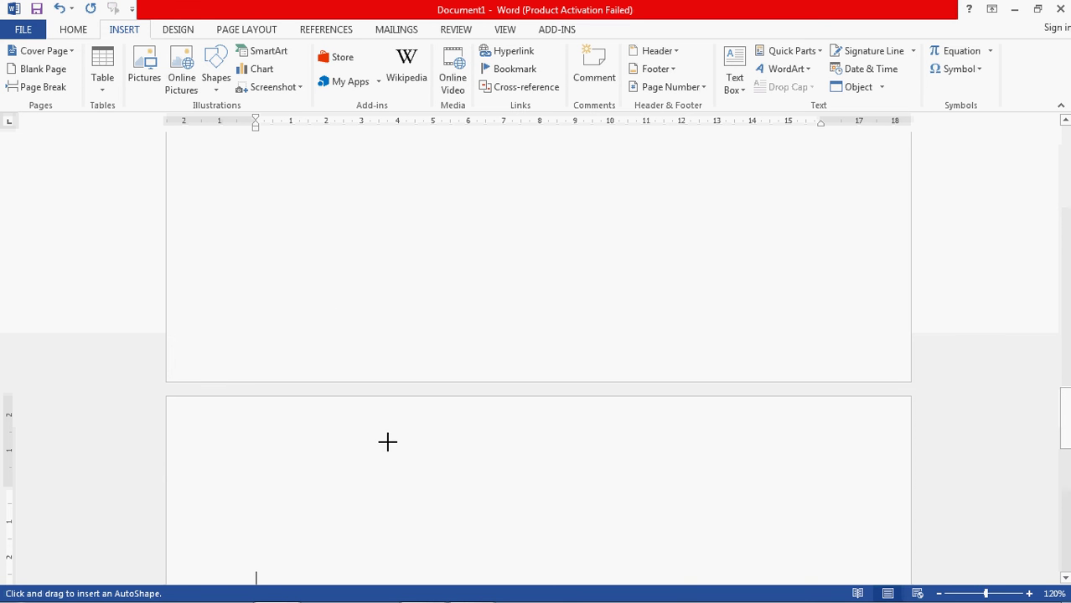
Draw a blue isosceles triangle about 4.95 cm by 5.26 cm near the top of page 3
mouse_move(387, 441)
mouse_down()
mouse_move(408, 489)
mouse_move(431, 491)
mouse_up()
mouse_move(560, 547)
mouse_down()
mouse_move(597, 553)
mouse_move(580, 564)
mouse_move(613, 429)
mouse_move(533, 392)
mouse_move(478, 332)
mouse_move(572, 428)
mouse_move(612, 446)
mouse_move(522, 369)
mouse_move(575, 416)
mouse_up()
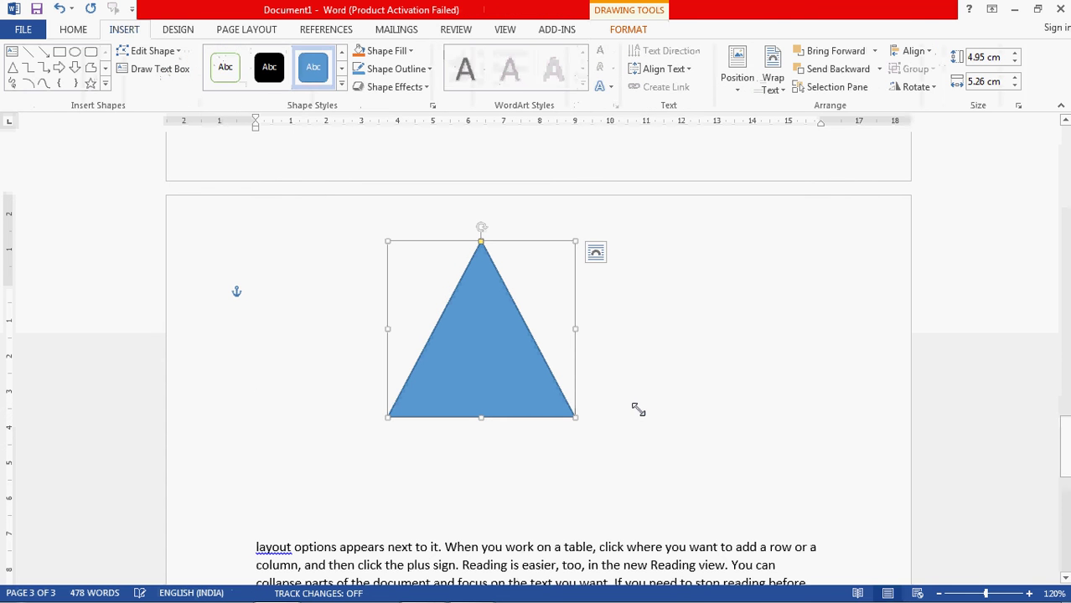
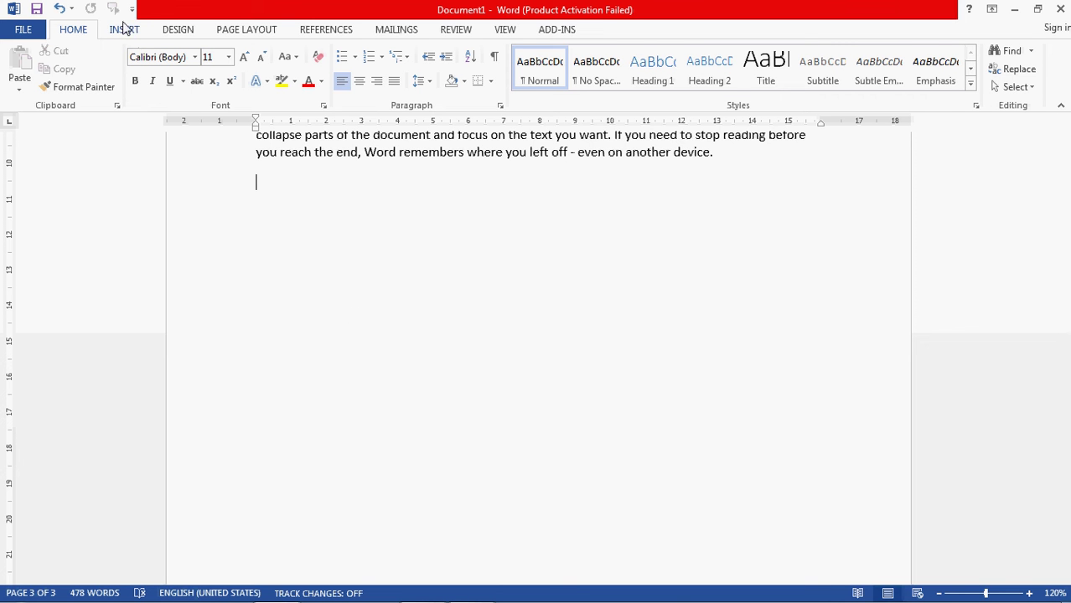
Show the Insert ribbon's Symbol gallery of common characters like €, © and α
click(124, 30)
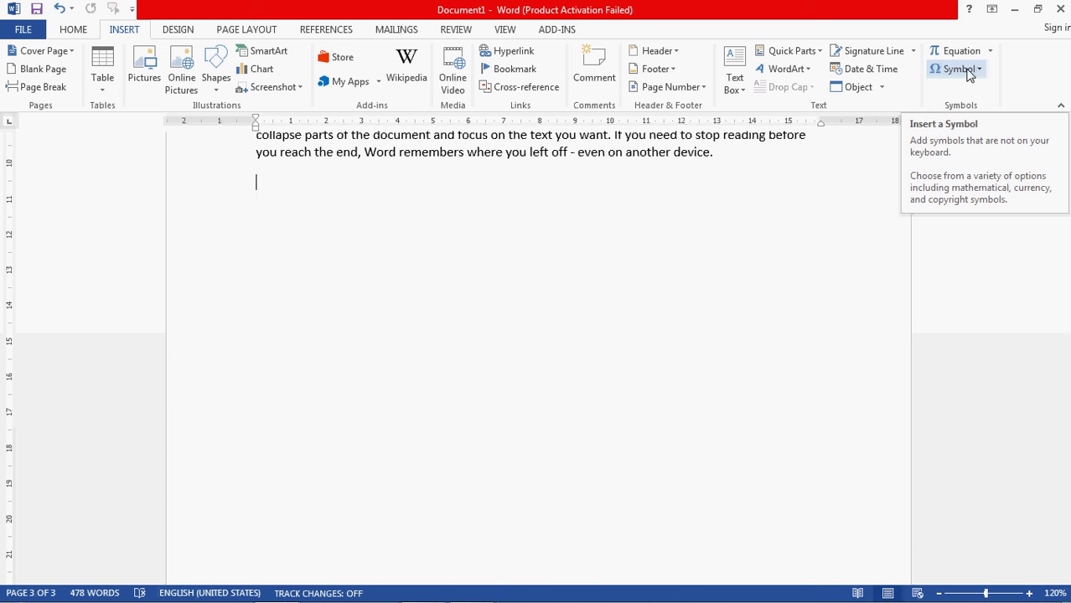
click(980, 70)
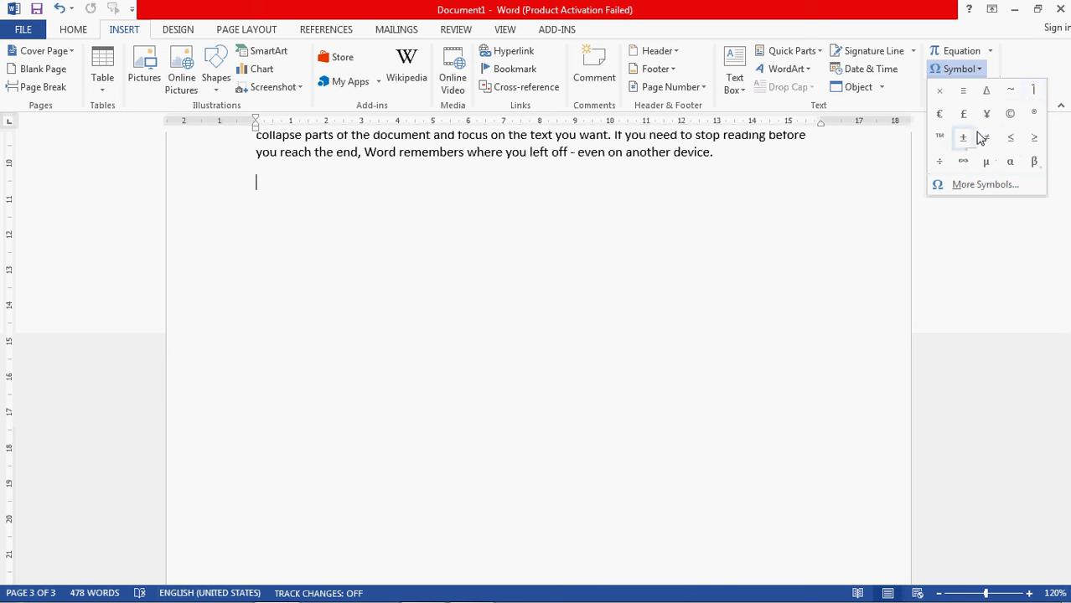
Add β, then α, then © from the Symbol gallery so the line reads "βα©"
click(1032, 161)
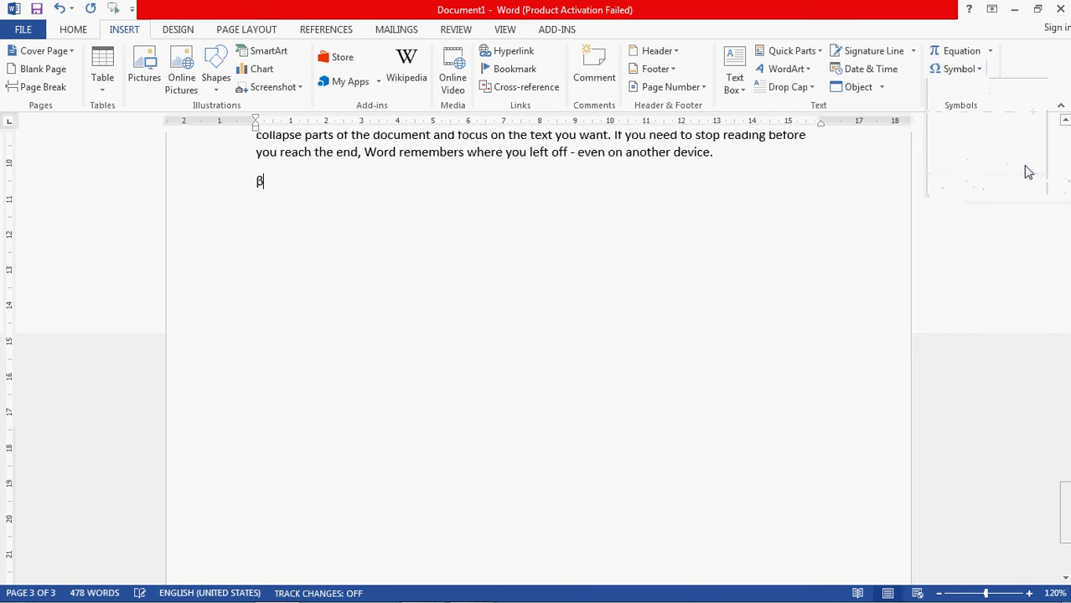
click(978, 70)
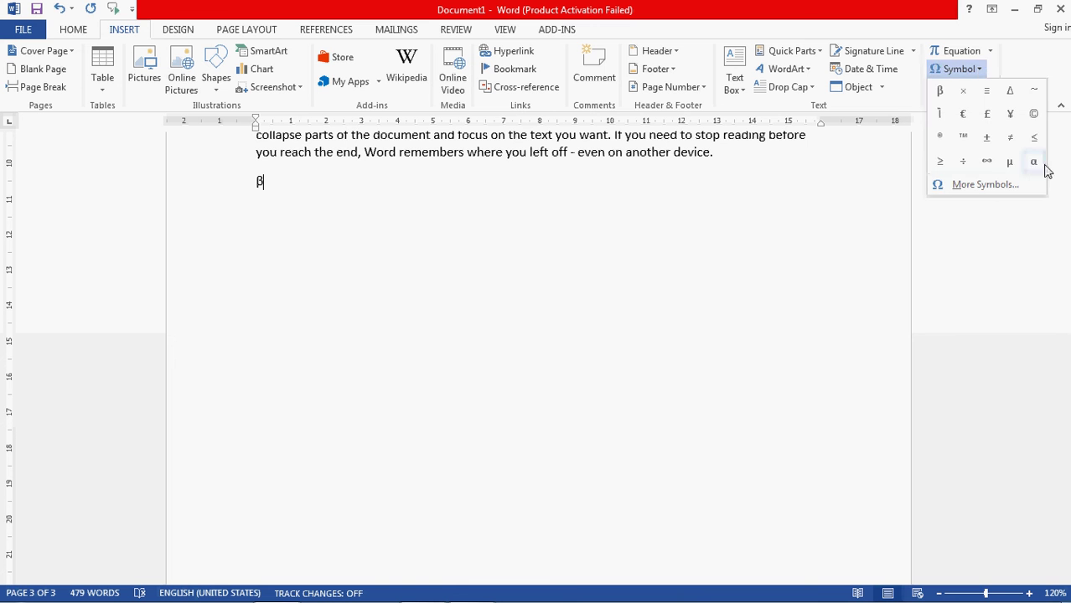
click(1035, 164)
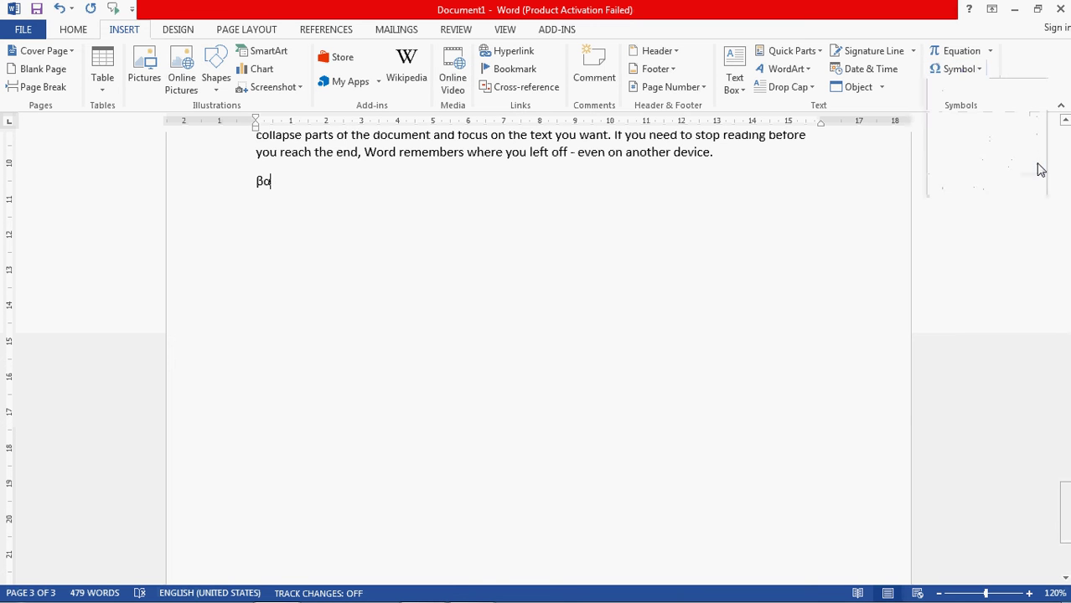
click(980, 69)
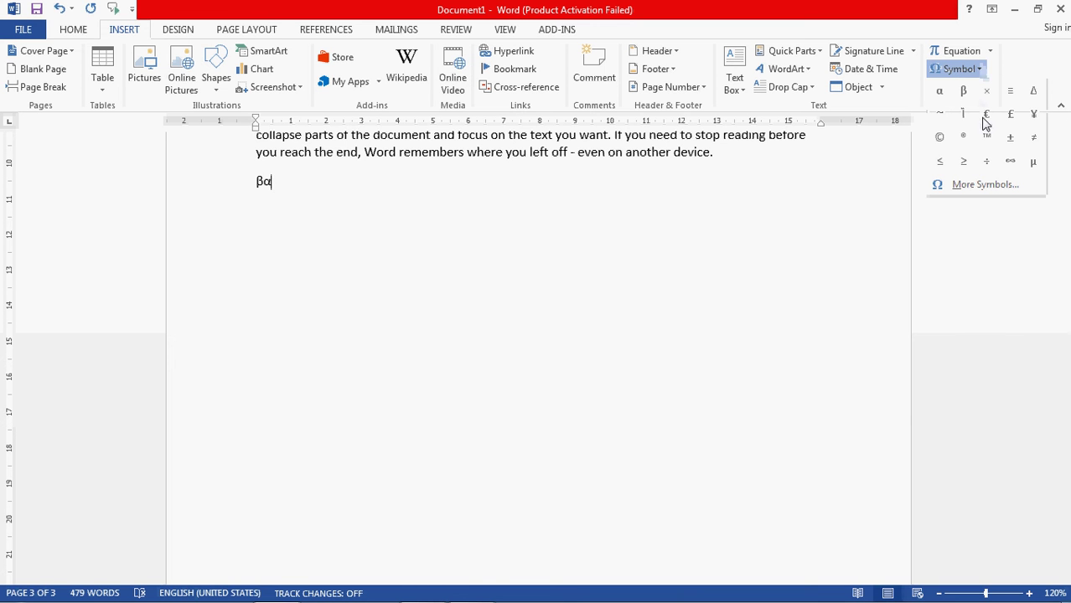
click(941, 139)
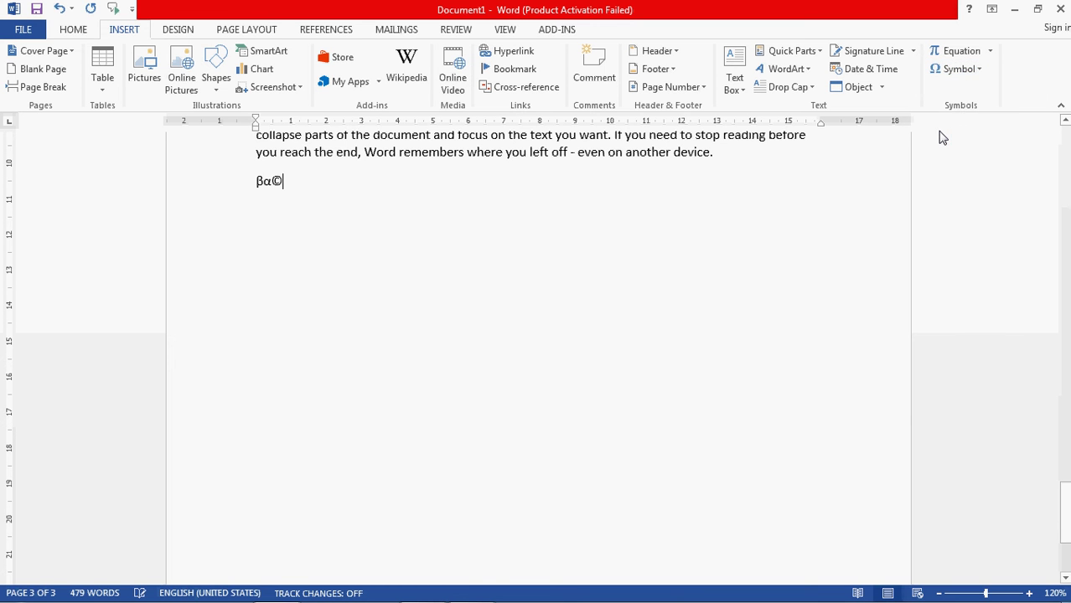
click(979, 70)
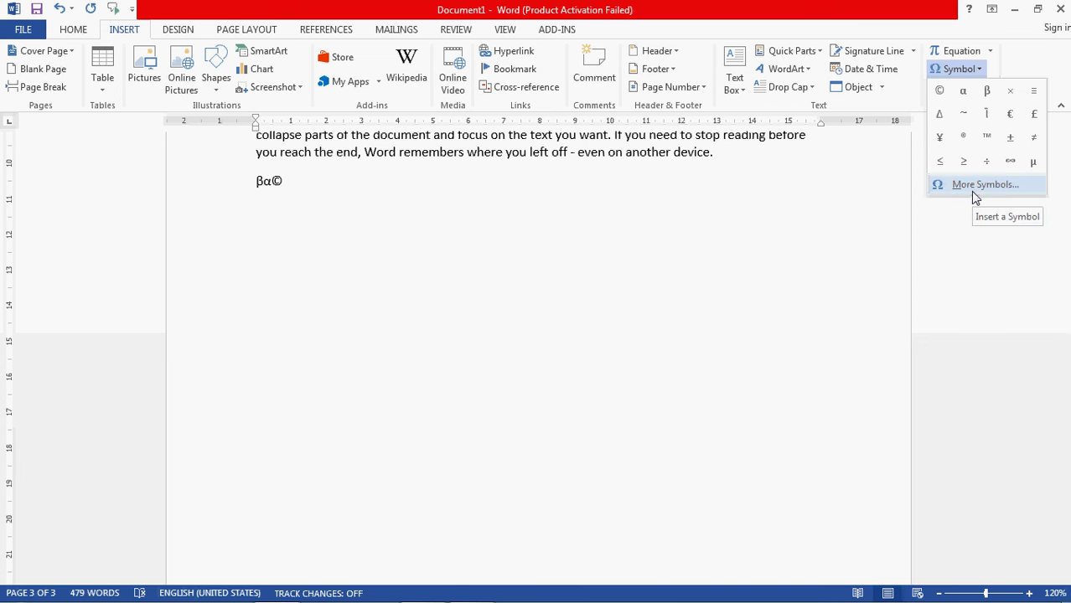
Insert Ohm Sign (2126) via More Symbols after "βα©" and close the dialog
click(975, 196)
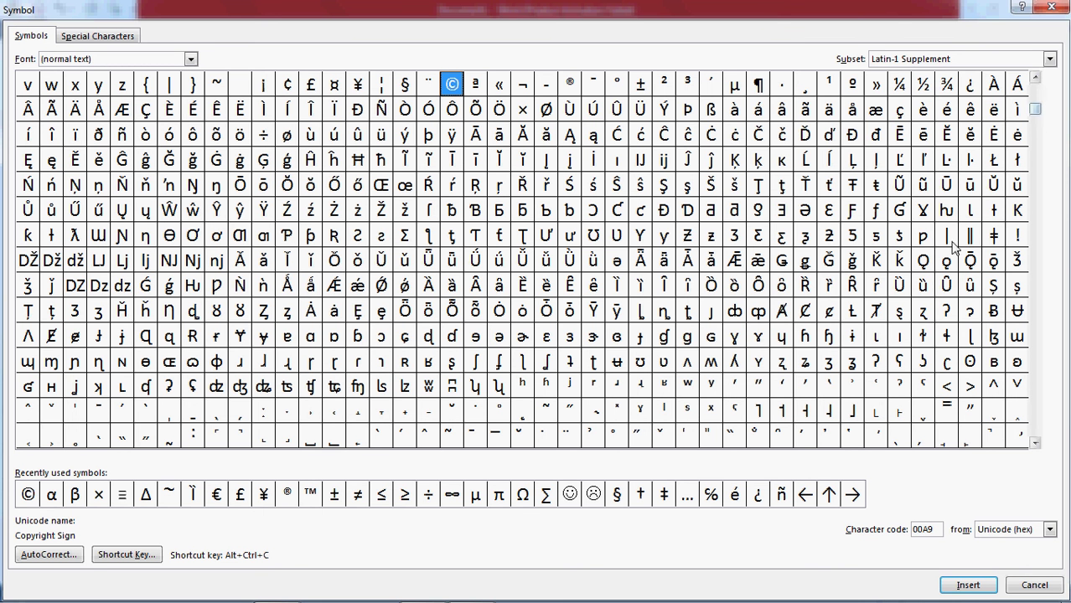
click(524, 498)
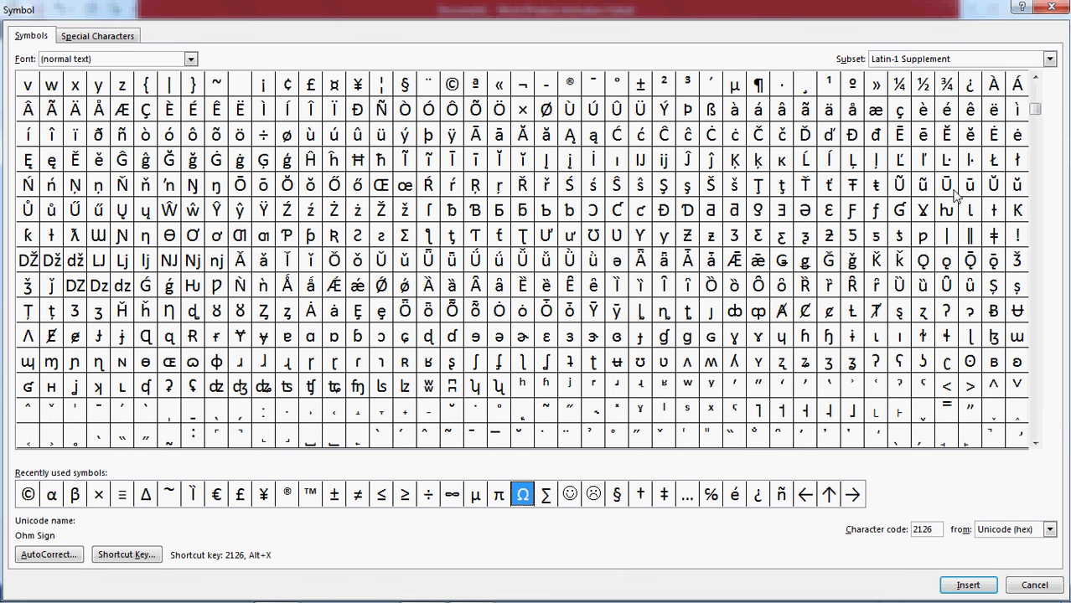
click(967, 586)
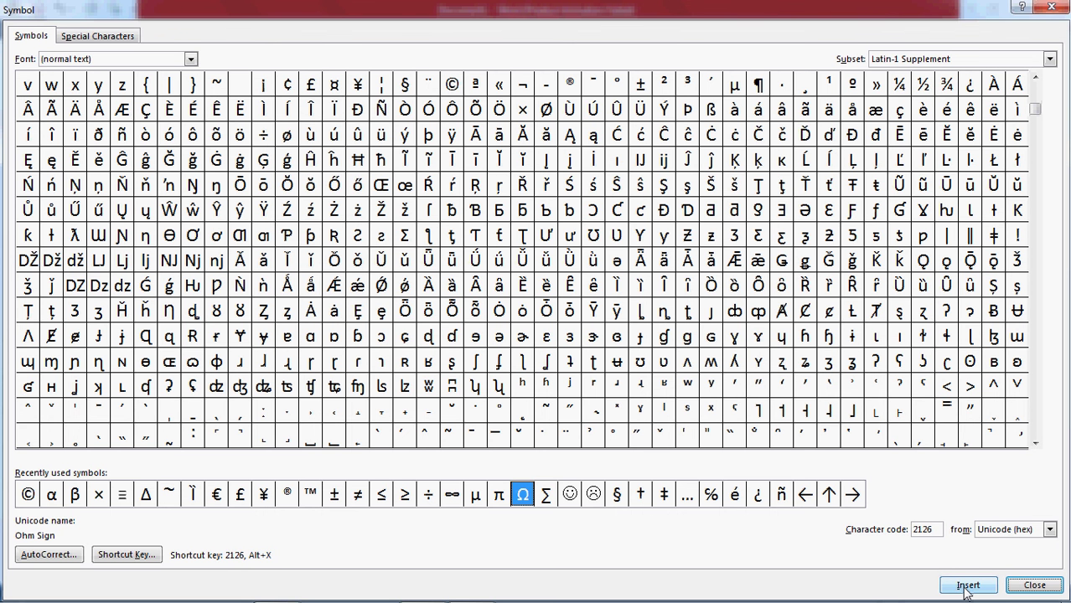
click(1039, 6)
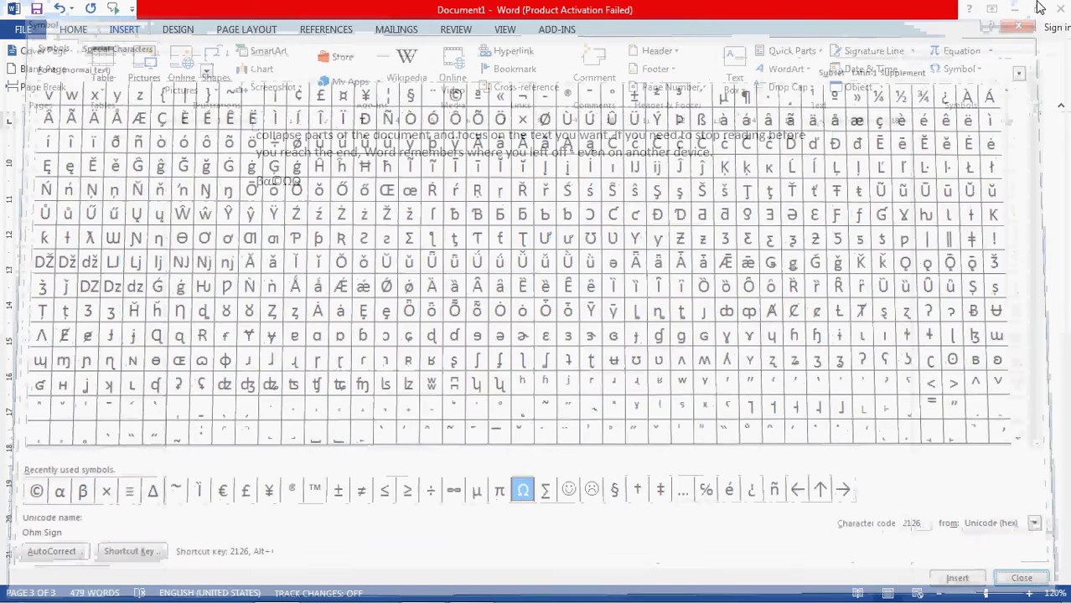